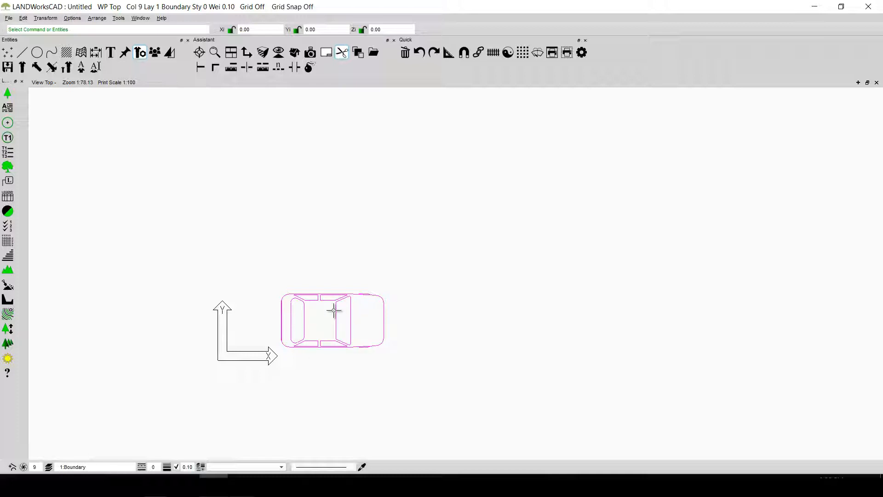
# - Cut the selected car, using the middle of its rear window's inner edge as the origin
pyautogui.click(24, 19)
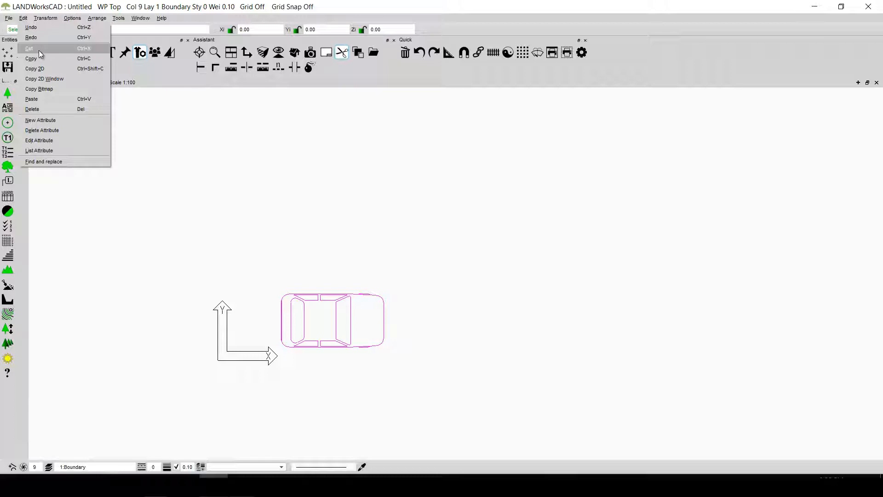
pyautogui.click(33, 58)
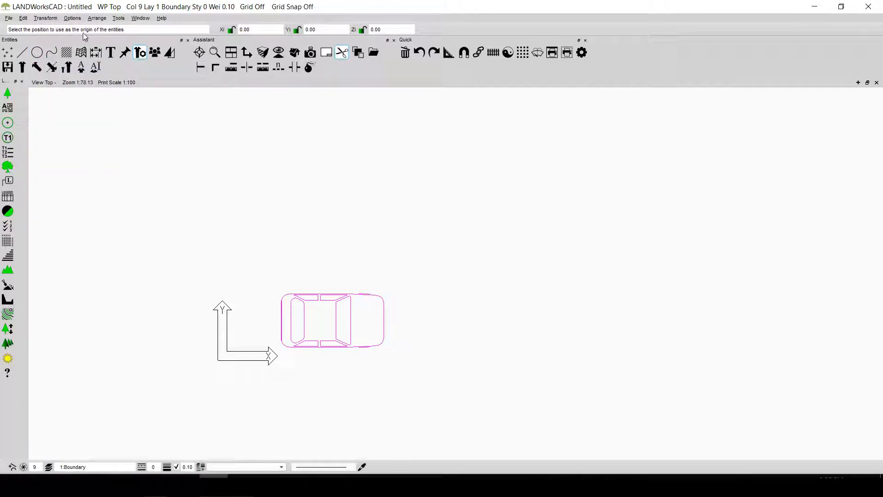
pyautogui.click(304, 320)
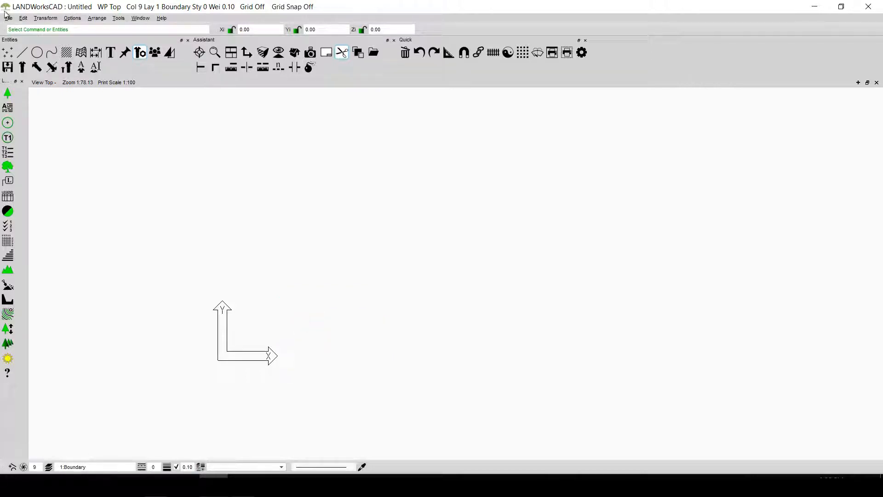
# - Paste the car at coordinates X 0, Y 0, Z 0
pyautogui.click(24, 18)
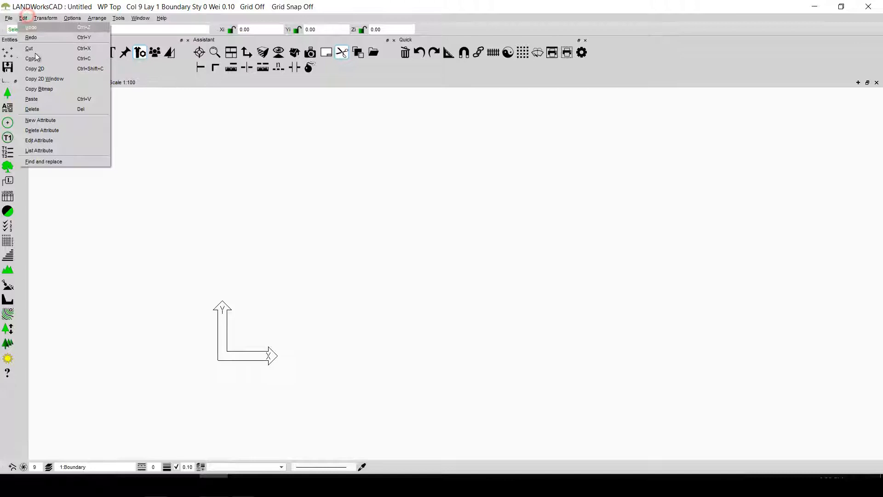
pyautogui.click(53, 101)
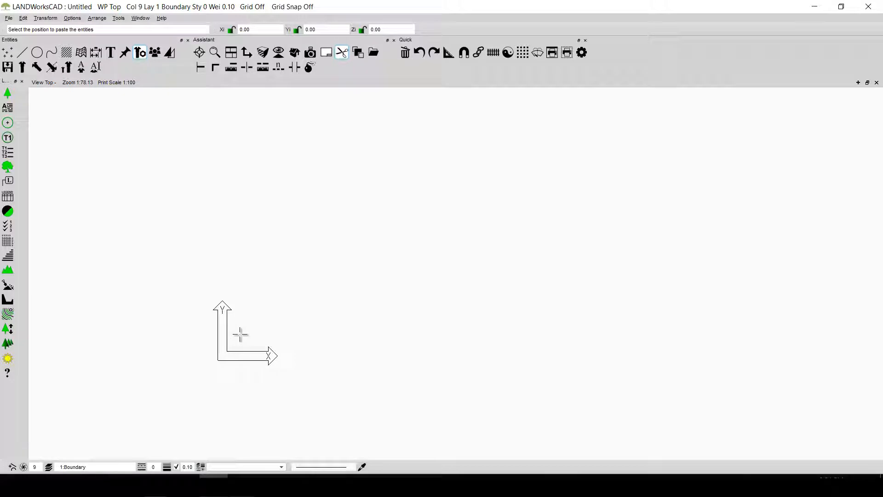
pyautogui.press('Tab')
pyautogui.write('0')
pyautogui.press('Tab')
pyautogui.write('0')
pyautogui.press('Tab')
pyautogui.write('0')
pyautogui.press('Return')
pyautogui.press('Return')
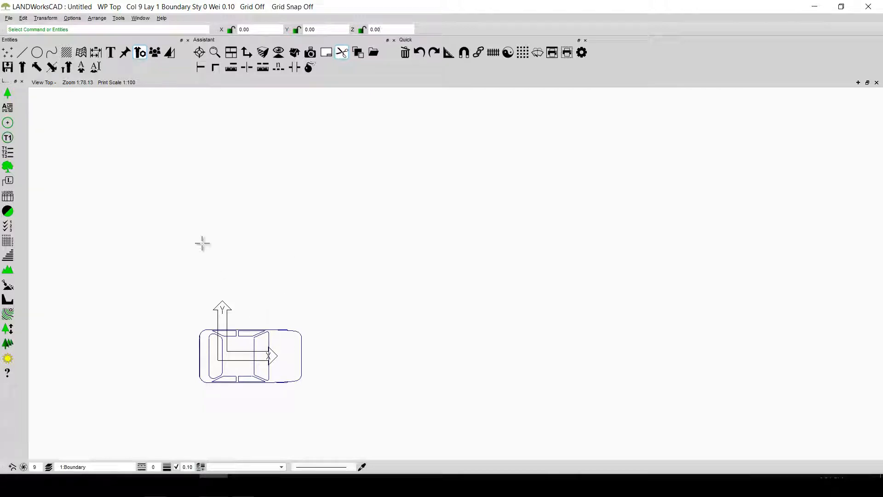
# - Show the Transform tools and select the entire car at the origin
pyautogui.click(169, 52)
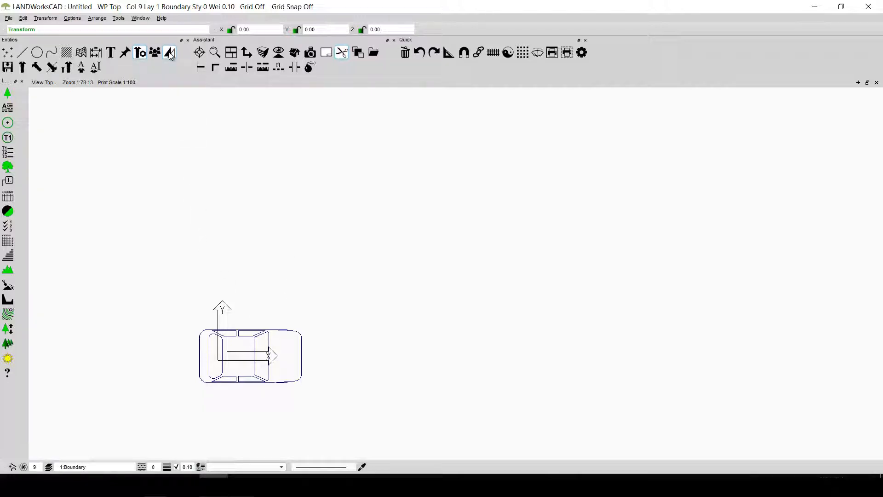
pyautogui.click(170, 53)
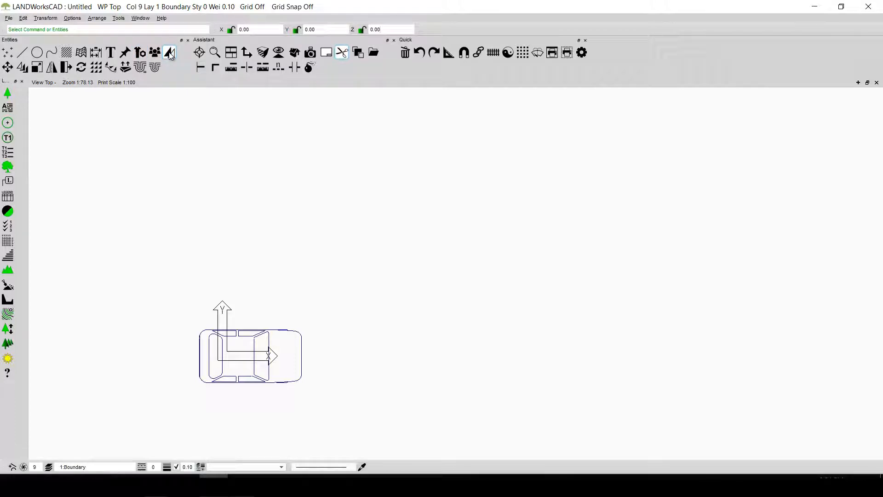
pyautogui.click(8, 68)
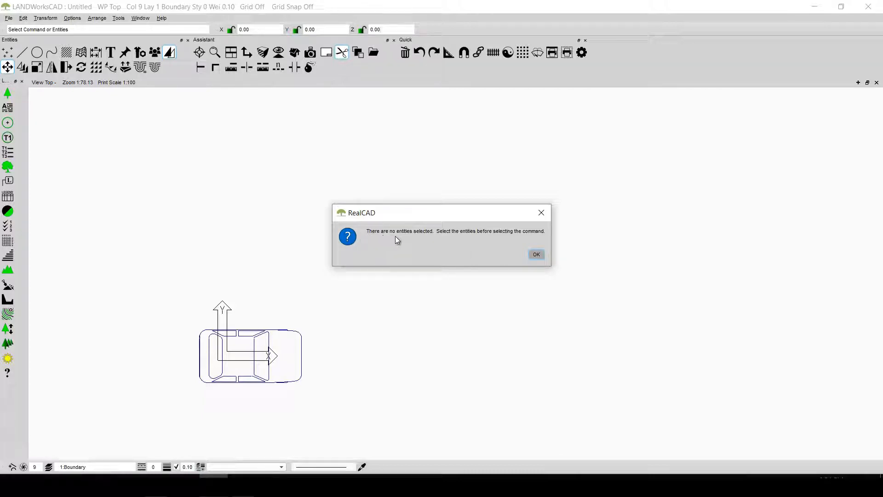
pyautogui.click(536, 254)
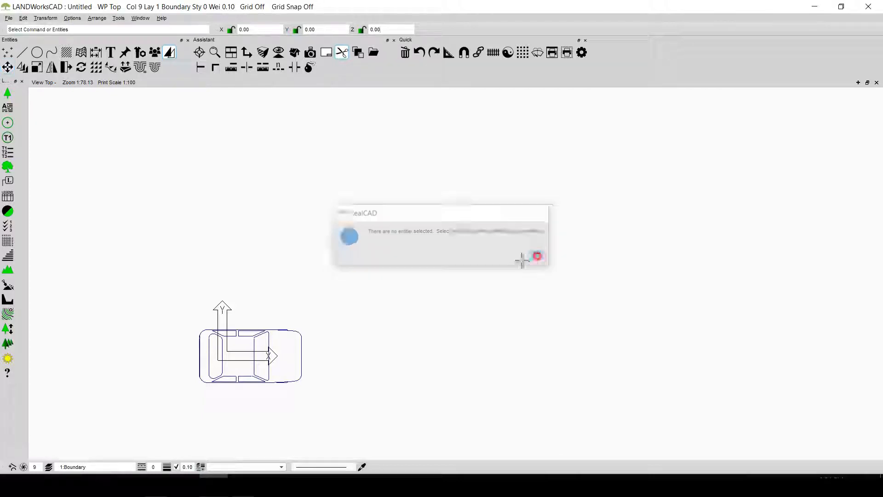
pyautogui.moveTo(148, 298); pyautogui.dragTo(390, 445)
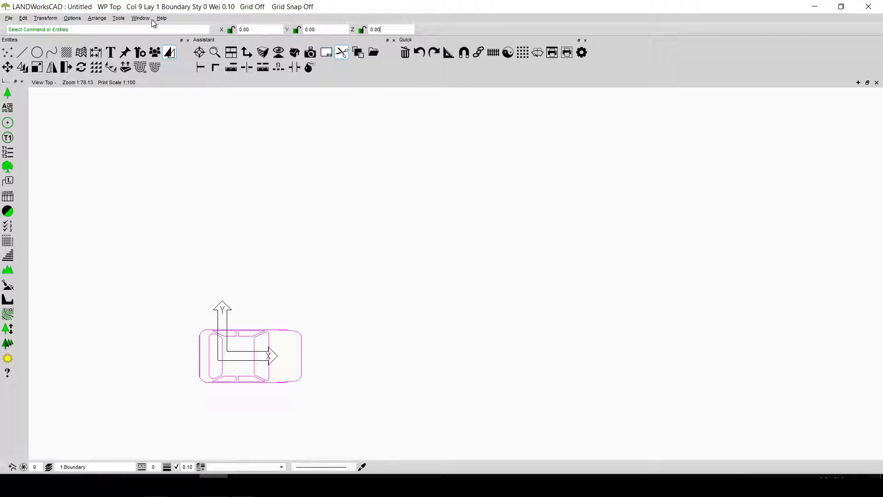
# - Move the selected car by coordinate entry with a Delta X of 1000
pyautogui.click(8, 67)
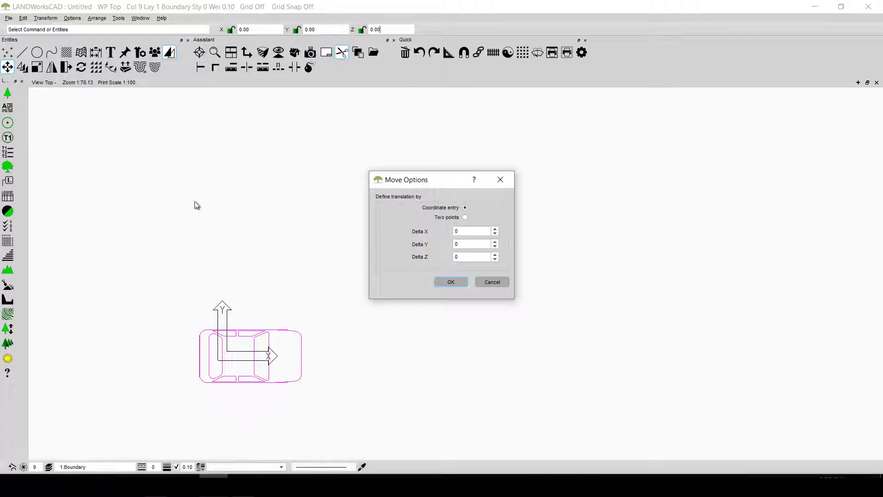
pyautogui.doubleClick(473, 230)
pyautogui.press('BackSpace')
pyautogui.write('1000')
pyautogui.click(451, 283)
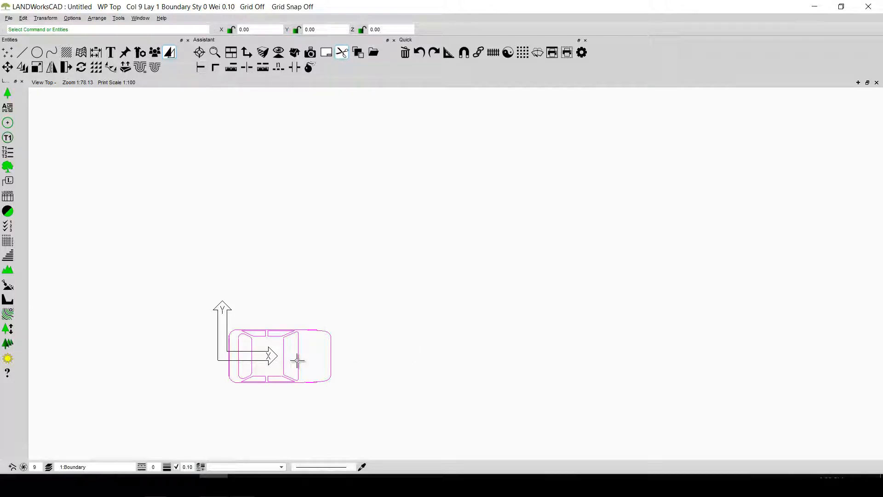
# - Move the car once more with the same Delta X of 1000
pyautogui.click(7, 68)
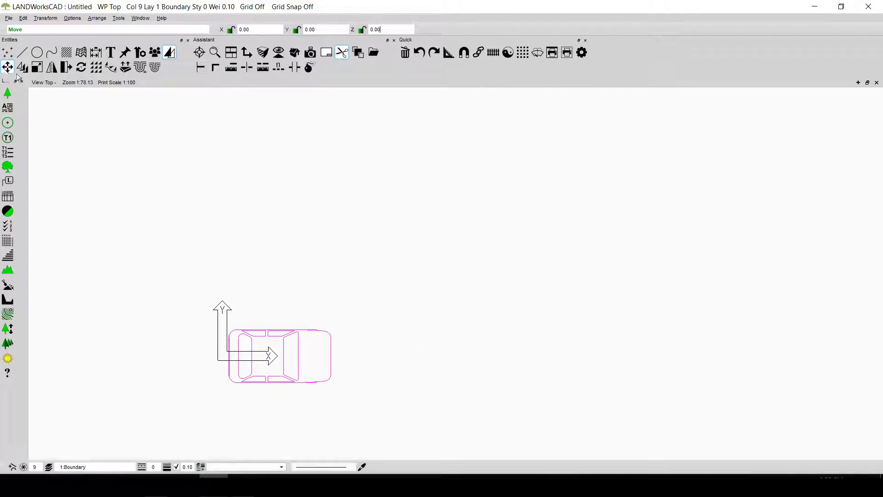
pyautogui.press('Escape')
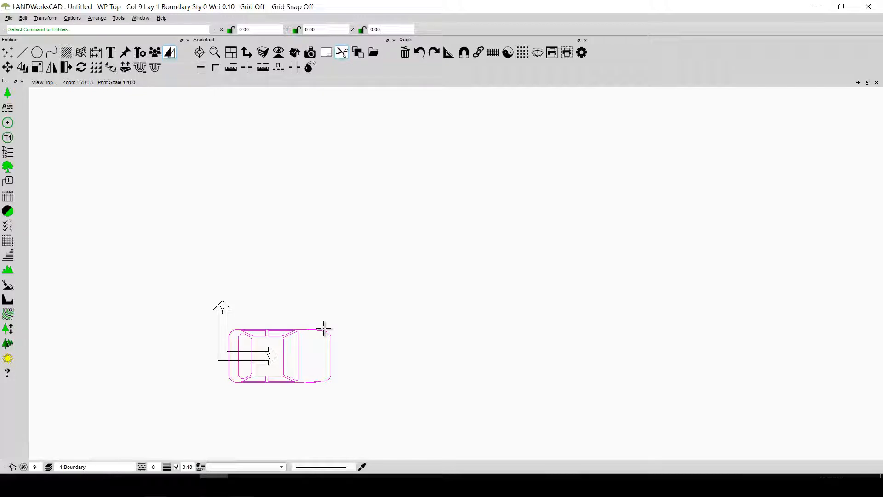
pyautogui.press('m')
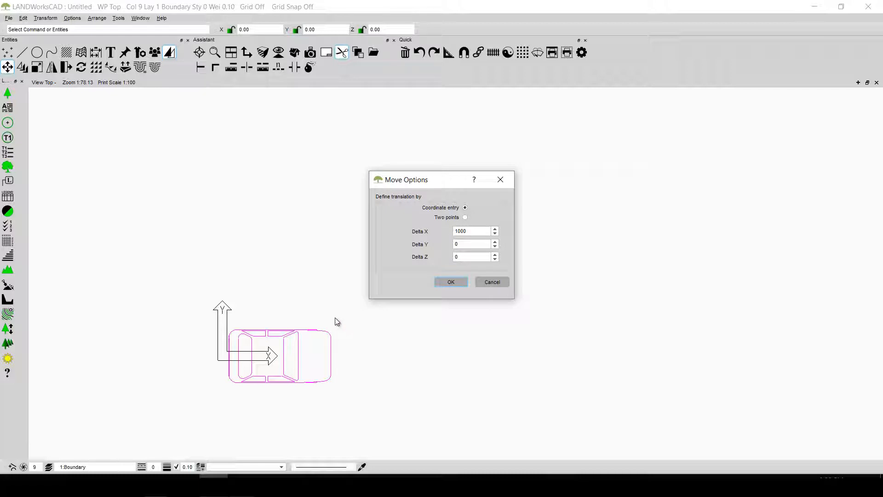
pyautogui.press('Return')
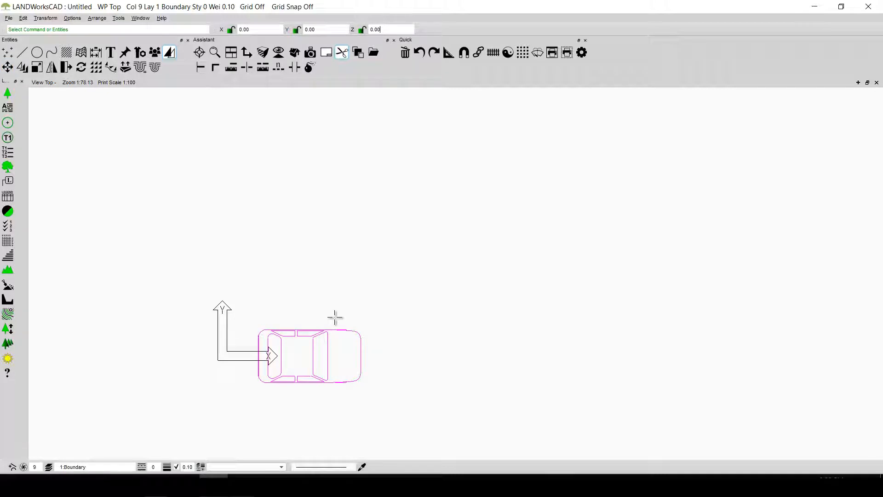
# - Repeat the 1000 move along X about 15 more times to carry the car far from the origin
pyautogui.press('Return')
pyautogui.press('Return')
pyautogui.press('Return')
pyautogui.press('Return')
pyautogui.press('Return')
pyautogui.press('Return')
pyautogui.press('Return')
pyautogui.press('Return')
pyautogui.press('Return')
pyautogui.press('Return')
pyautogui.press('Return')
pyautogui.press('Return')
pyautogui.press('Return')
pyautogui.press('Return')
pyautogui.press('Return')
pyautogui.press('Return')
pyautogui.press('Return')
pyautogui.press('Return')
pyautogui.press('Return')
pyautogui.press('Return')
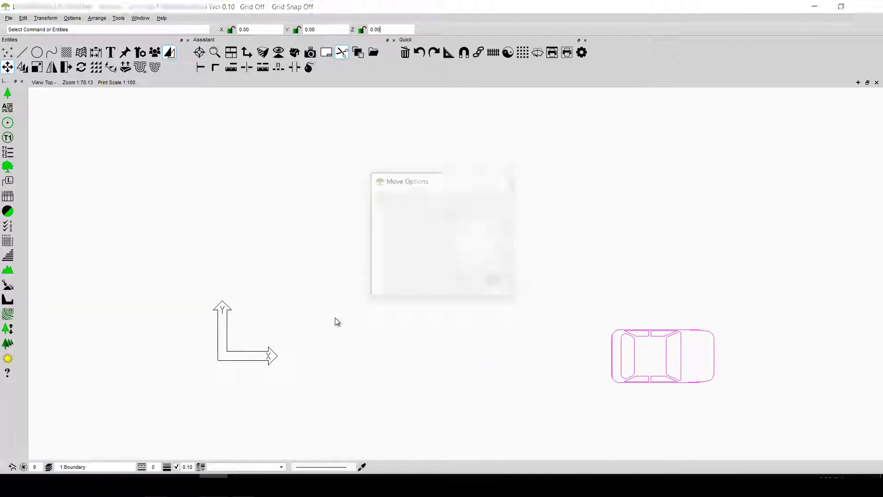
pyautogui.press('Return')
pyautogui.press('Return')
pyautogui.press('Return')
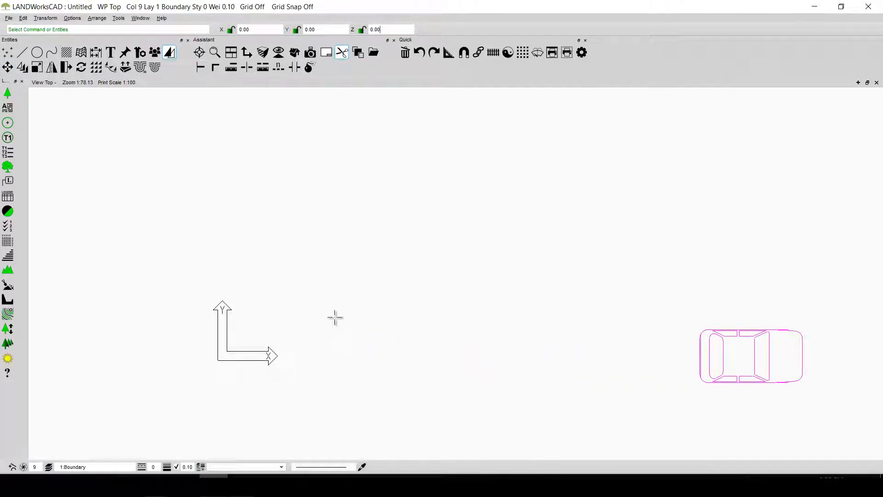
# - Undo all the moves along X to bring the car back to the origin
pyautogui.hotkey('ctrl', 'z')
pyautogui.hotkey('ctrl', 'z')
pyautogui.hotkey('ctrl', 'z')
pyautogui.hotkey('ctrl', 'z')
pyautogui.hotkey('ctrl', 'z')
pyautogui.hotkey('ctrl', 'z')
pyautogui.hotkey('ctrl', 'z')
pyautogui.hotkey('ctrl', 'z')
pyautogui.hotkey('ctrl', 'z')
pyautogui.hotkey('ctrl', 'z')
pyautogui.hotkey('ctrl', 'z')
pyautogui.hotkey('ctrl', 'z')
pyautogui.hotkey('ctrl', 'z')
pyautogui.hotkey('ctrl', 'z')
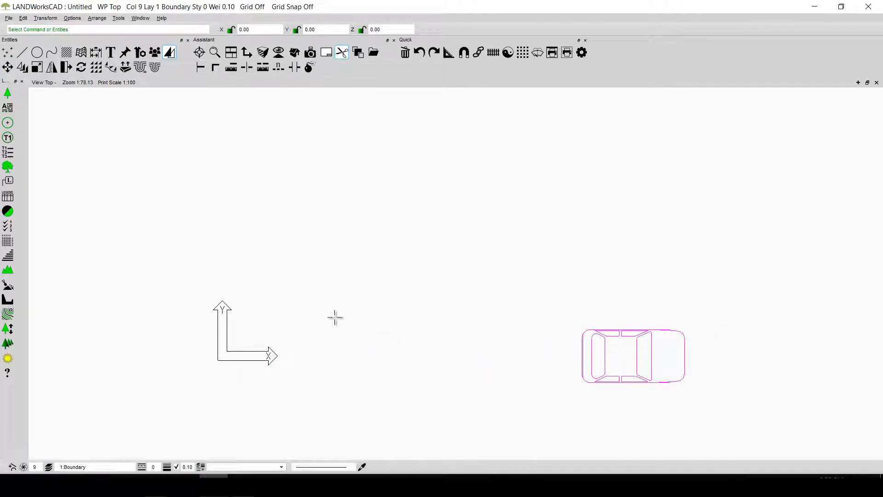
pyautogui.hotkey('ctrl', 'z')
pyautogui.hotkey('ctrl', 'z')
pyautogui.hotkey('ctrl', 'z')
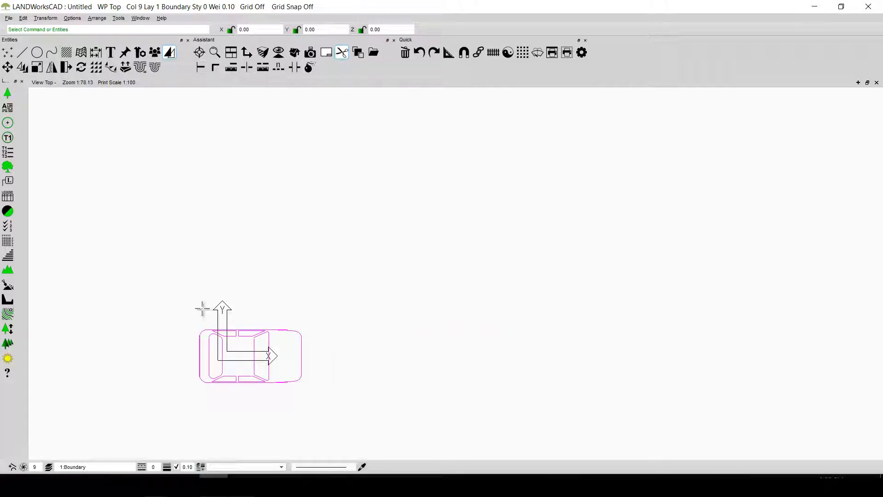
# - Move the car with the Two points option, taking it upward by its rear end and back down over the origin axes
pyautogui.click(9, 68)
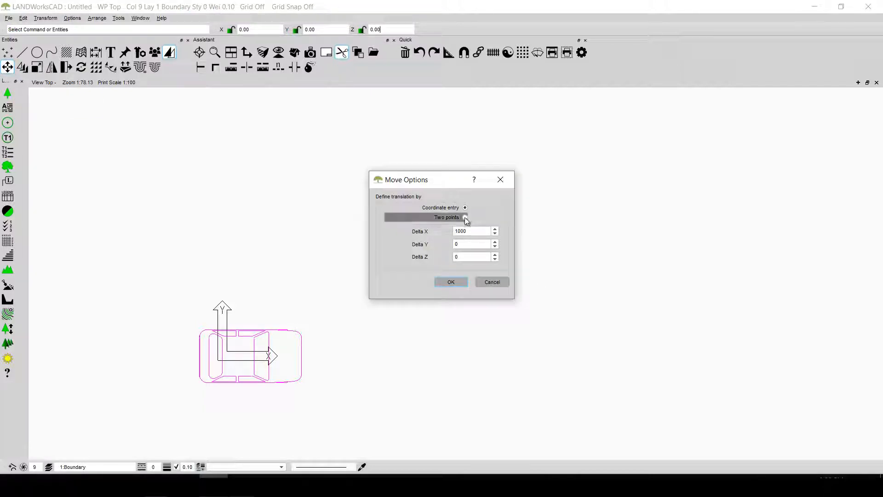
pyautogui.click(464, 217)
pyautogui.click(448, 282)
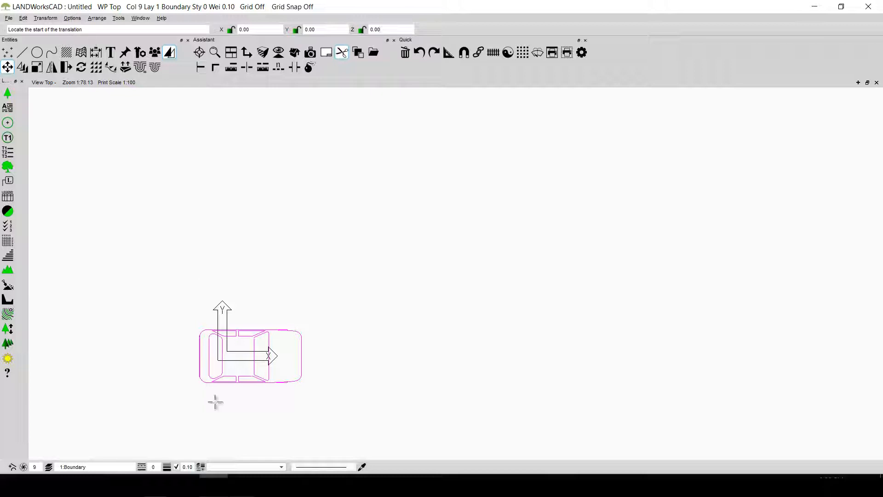
pyautogui.click(206, 358)
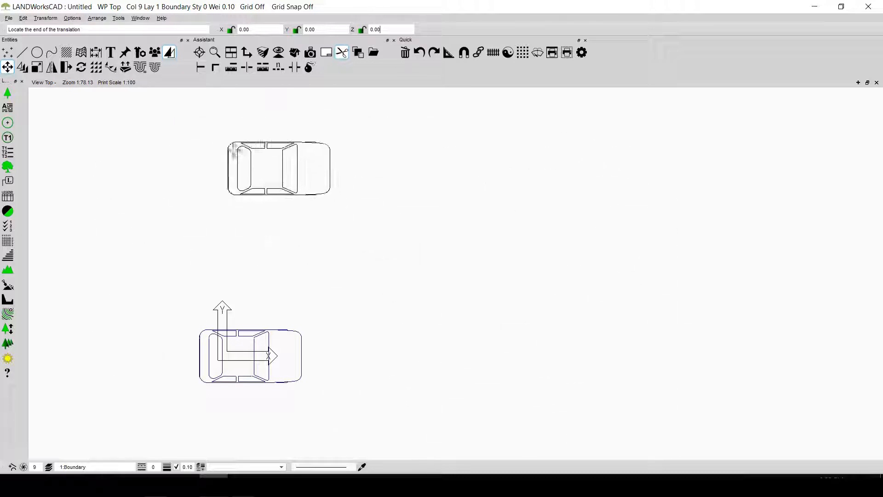
pyautogui.click(211, 137)
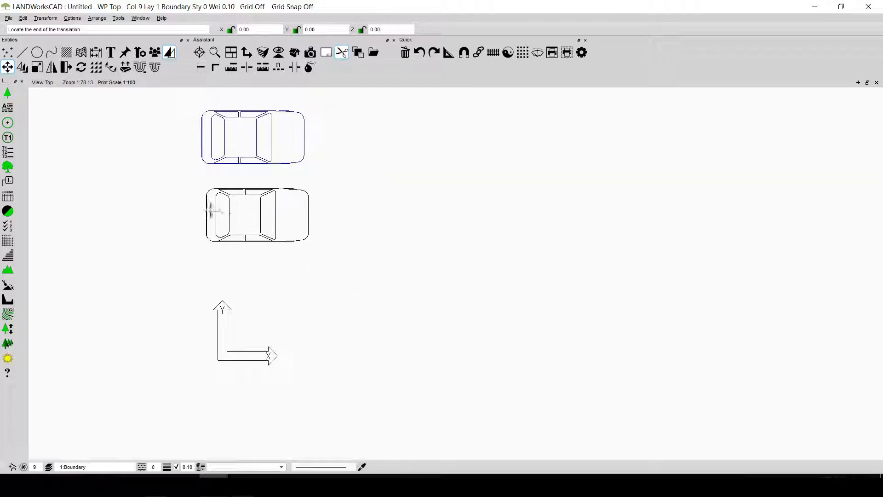
pyautogui.click(210, 209)
pyautogui.click(210, 276)
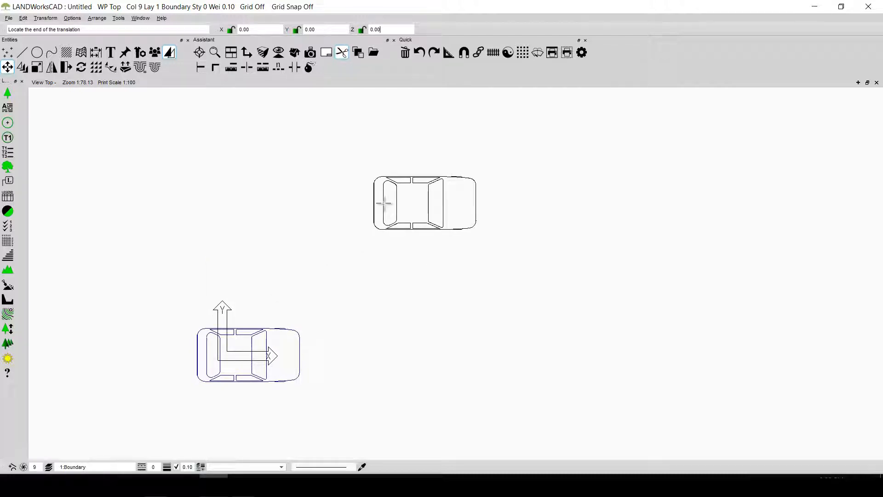
pyautogui.press('Escape')
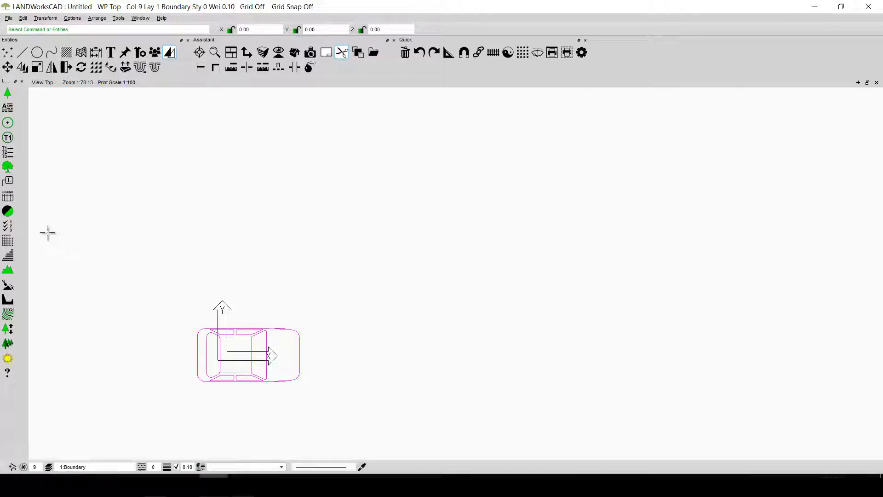
# - Place three copies of the selected car: one directly above it, one diagonally up to the right and one beside it
pyautogui.click(25, 67)
pyautogui.click(270, 328)
pyautogui.moveTo(269, 327); pyautogui.dragTo(269, 211)
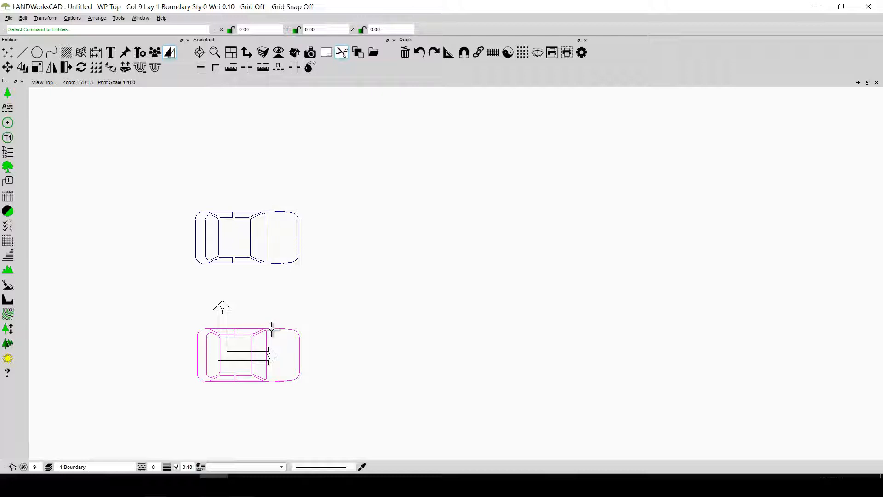
pyautogui.moveTo(273, 329); pyautogui.dragTo(466, 207)
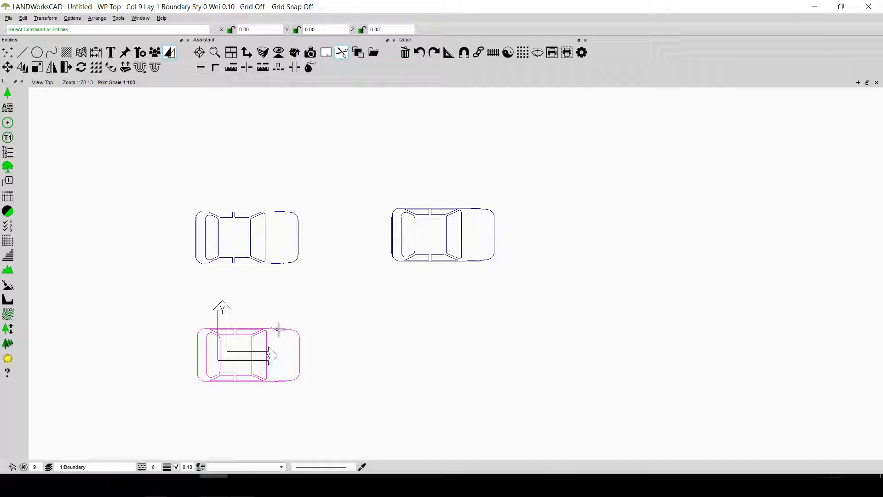
pyautogui.keyDown('ctrl'); pyautogui.moveTo(284, 328); pyautogui.dragTo(469, 317); pyautogui.keyUp('ctrl')
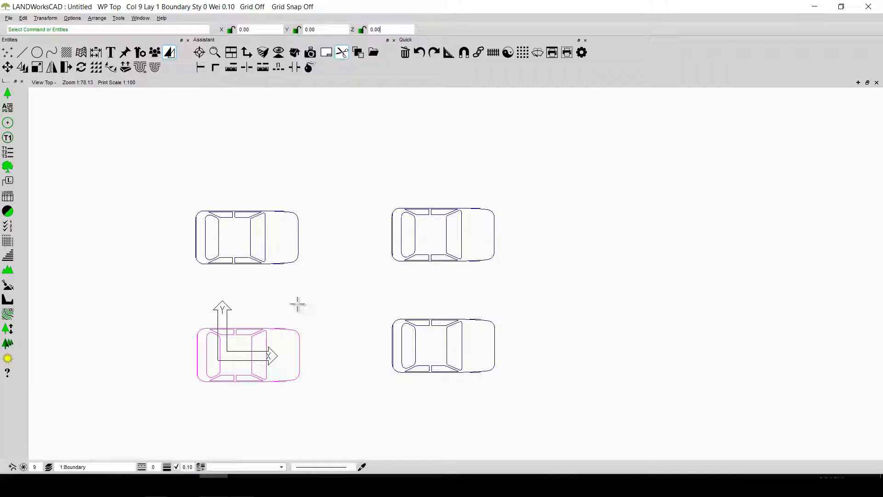
# - Select all four cars together, copy the group to the right of the originals and clear the selection
pyautogui.rightClick(340, 300)
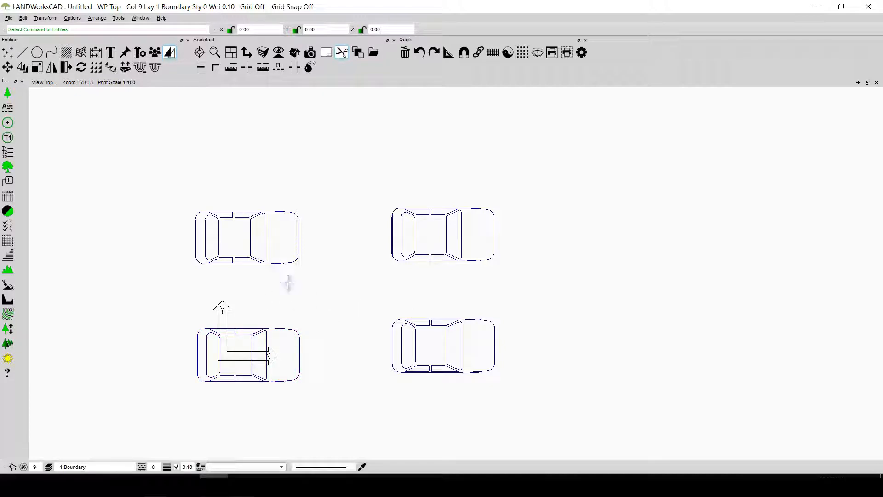
pyautogui.moveTo(168, 170); pyautogui.dragTo(538, 426)
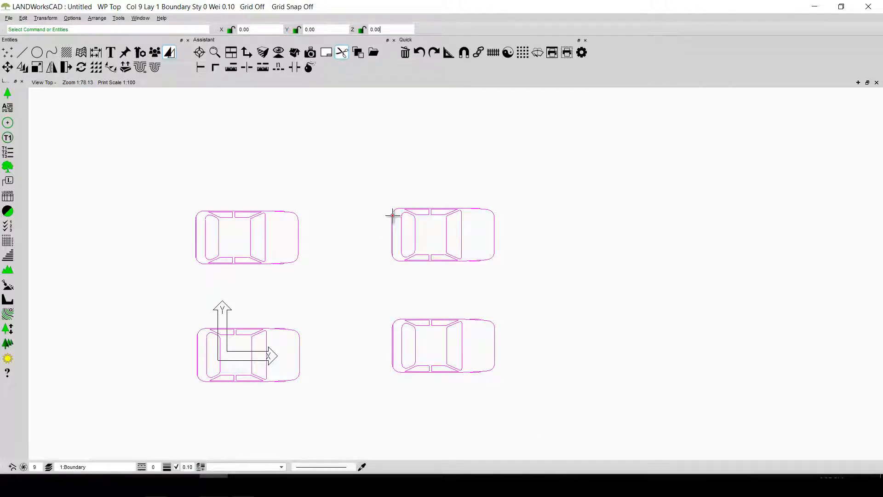
pyautogui.moveTo(392, 213); pyautogui.dragTo(737, 217)
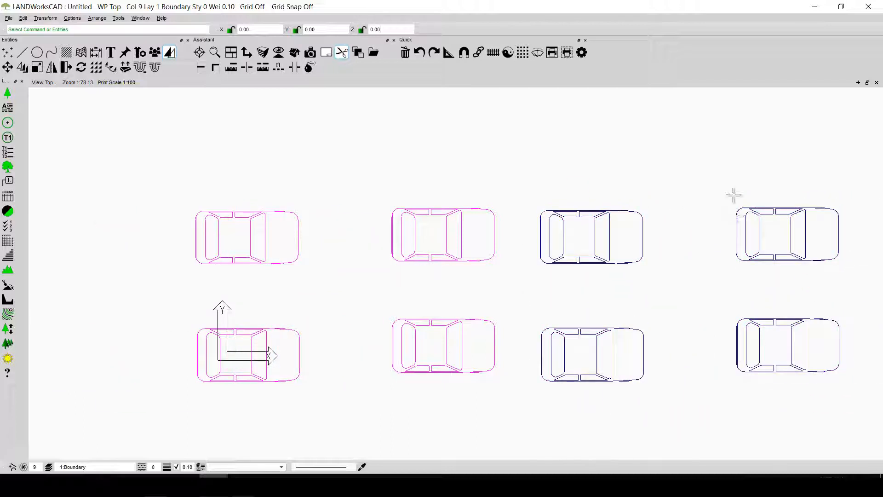
pyautogui.click(635, 157)
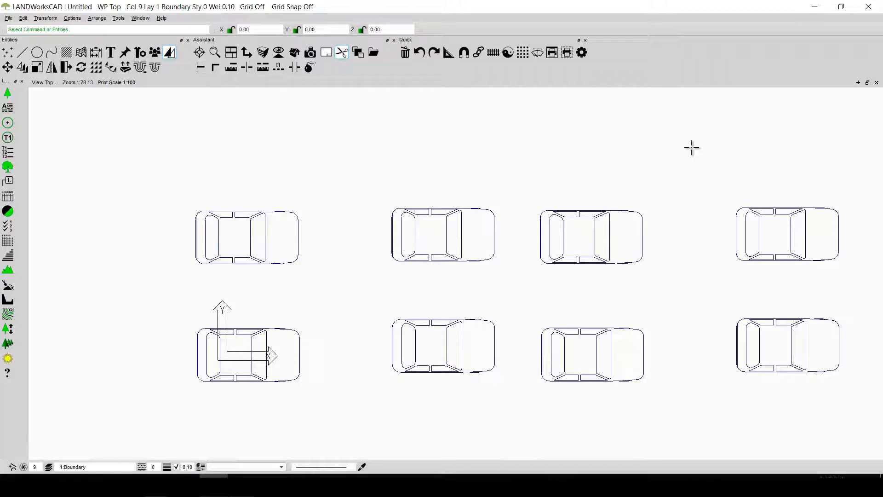
# - Undo all the car copies so only the original car at the origin is left
pyautogui.hotkey('ctrl', 'z')
pyautogui.hotkey('ctrl', 'z')
pyautogui.hotkey('ctrl', 'z')
pyautogui.hotkey('ctrl', 'z')
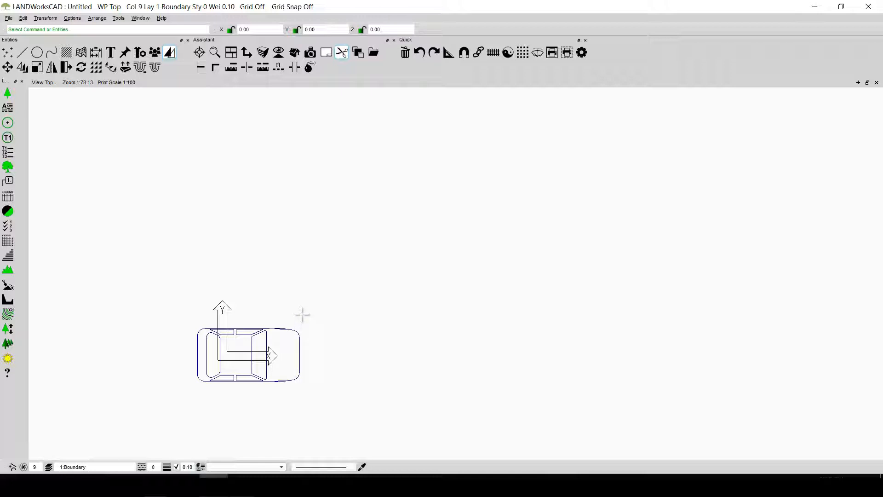
# - Select the whole car and copy it to the clipboard, using a point at its rear window as the origin
pyautogui.click(163, 311)
pyautogui.click(426, 443)
pyautogui.click(23, 18)
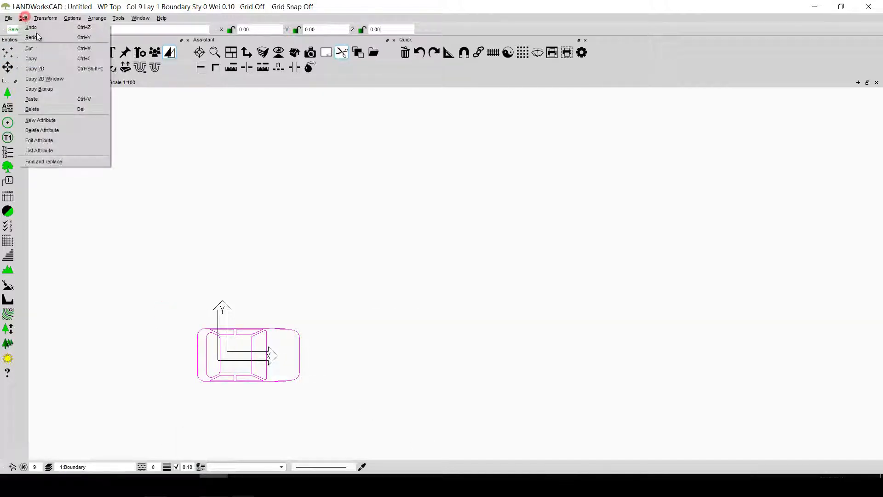
pyautogui.click(49, 58)
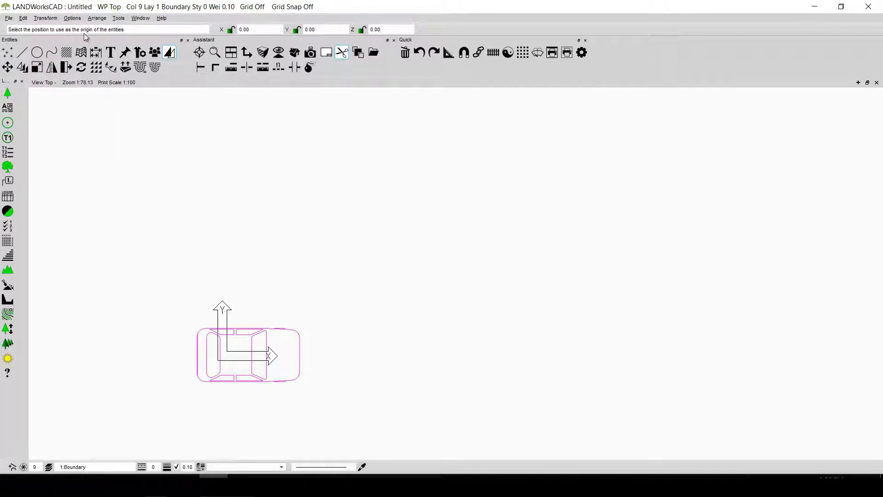
pyautogui.click(207, 354)
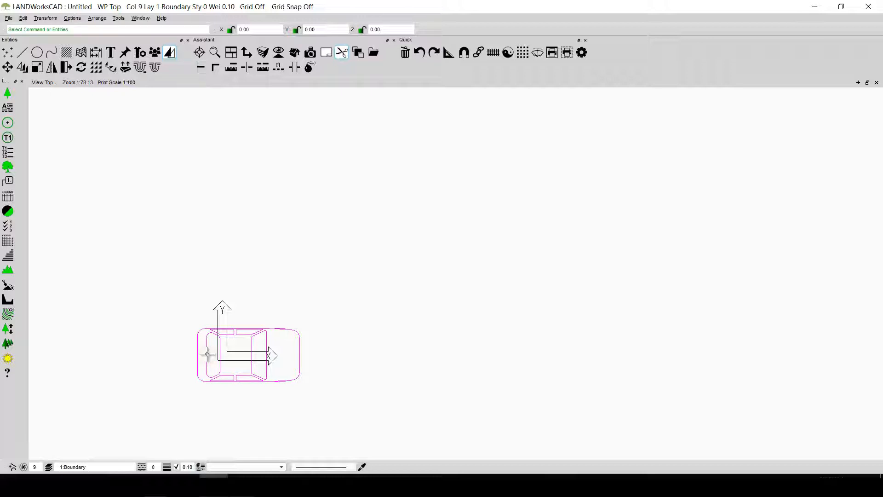
# - Paste the copied car four times, stacking three copies above the original and placing one below it
pyautogui.click(24, 18)
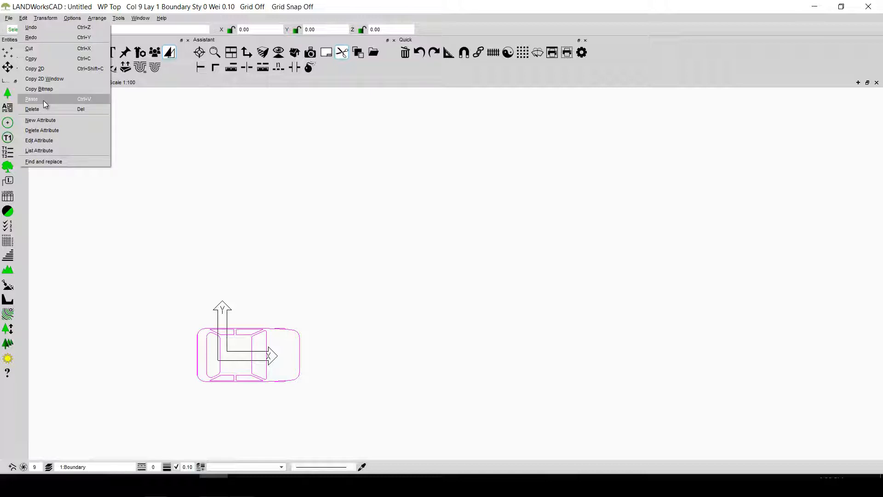
pyautogui.click(44, 100)
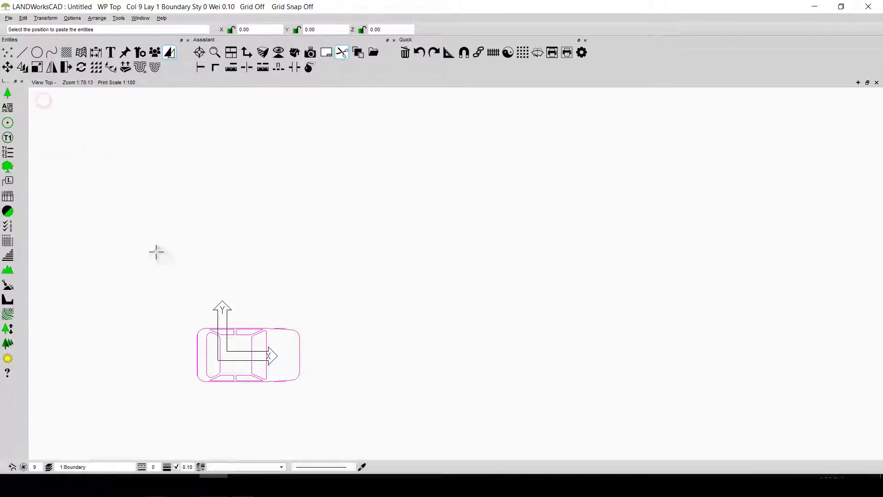
pyautogui.click(198, 273)
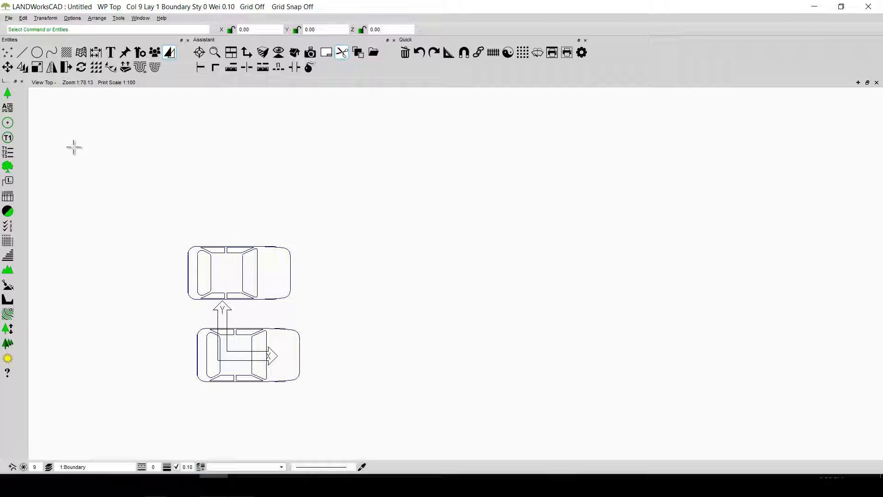
pyautogui.hotkey('ctrl', 'v')
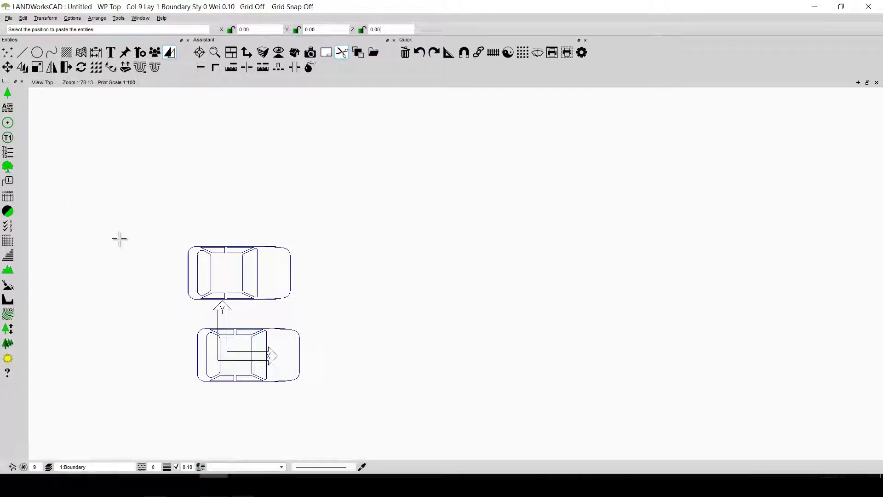
pyautogui.click(190, 194)
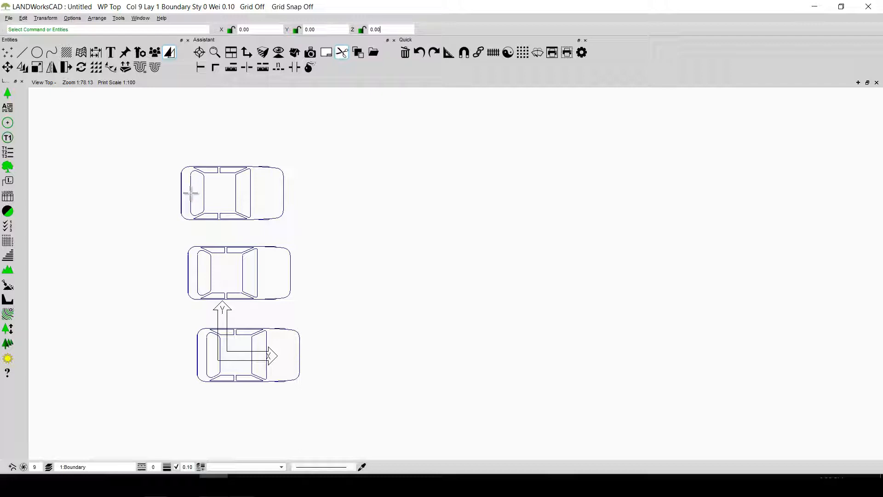
pyautogui.hotkey('ctrl', 'v')
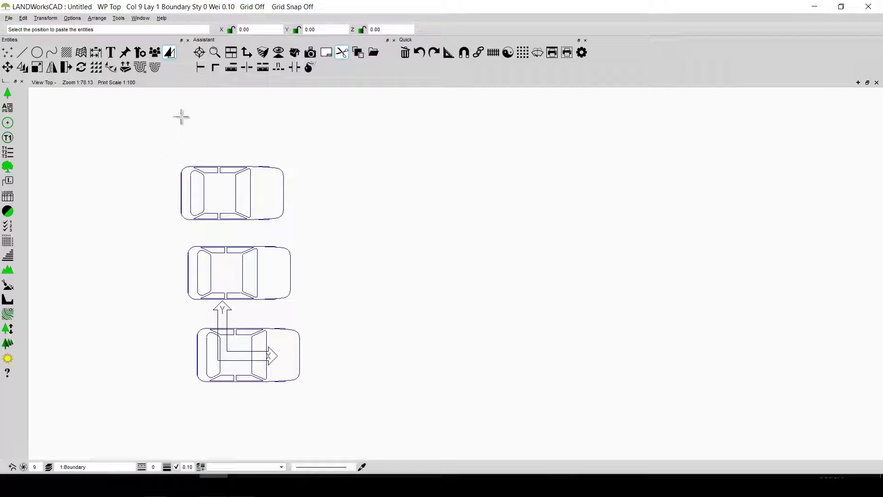
pyautogui.click(180, 116)
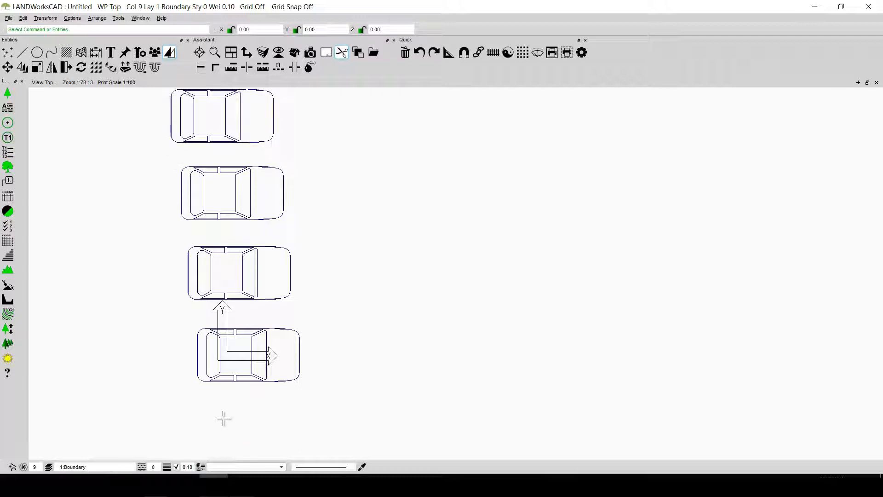
pyautogui.hotkey('ctrl', 'v')
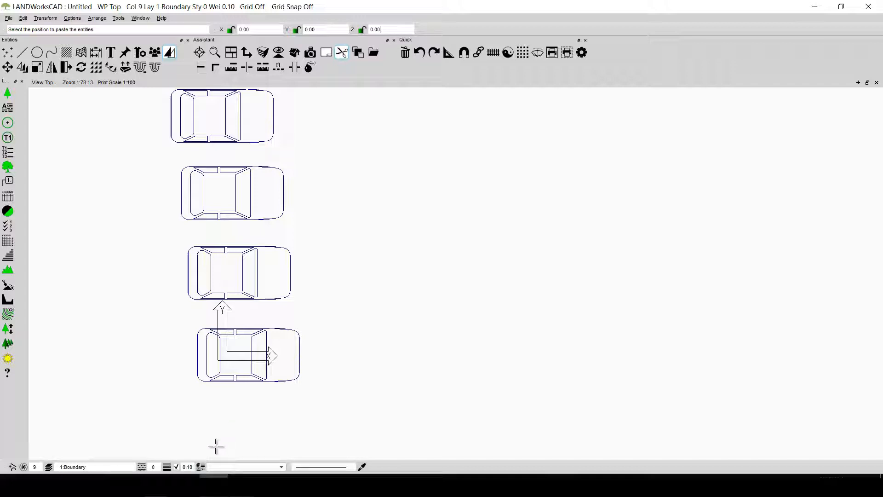
pyautogui.click(198, 424)
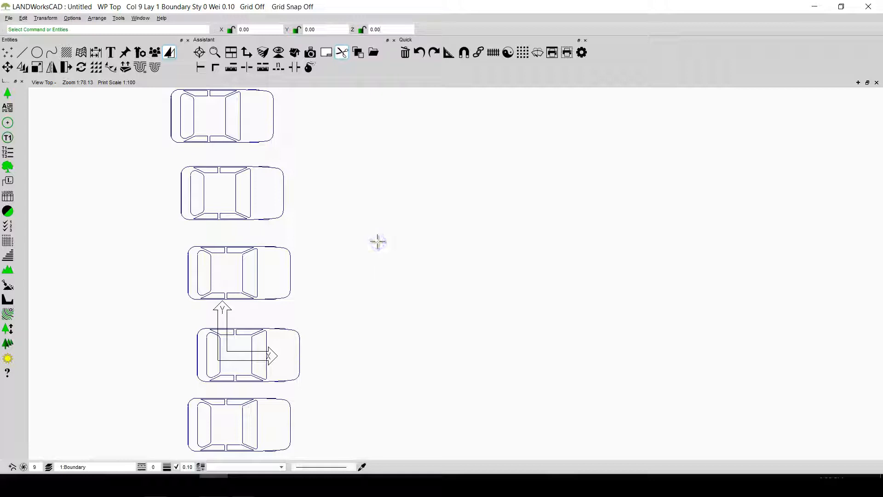
# - Undo the four pasted cars so only the original remains at the origin
pyautogui.hotkey('ctrl', 'z')
pyautogui.hotkey('ctrl', 'z')
pyautogui.hotkey('ctrl', 'z')
pyautogui.hotkey('ctrl', 'z')
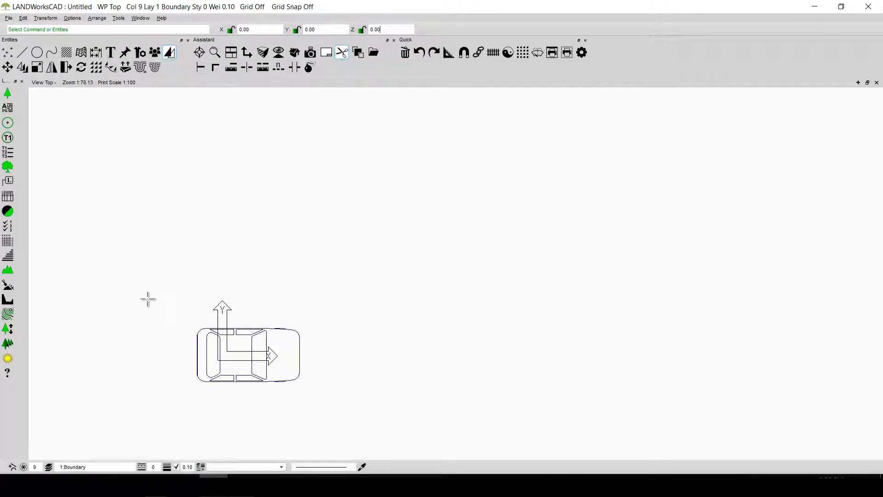
# - Select the whole car and start the Copy transform with the translation defined by Two points
pyautogui.moveTo(143, 299); pyautogui.dragTo(380, 420)
pyautogui.click(155, 52)
pyautogui.click(168, 56)
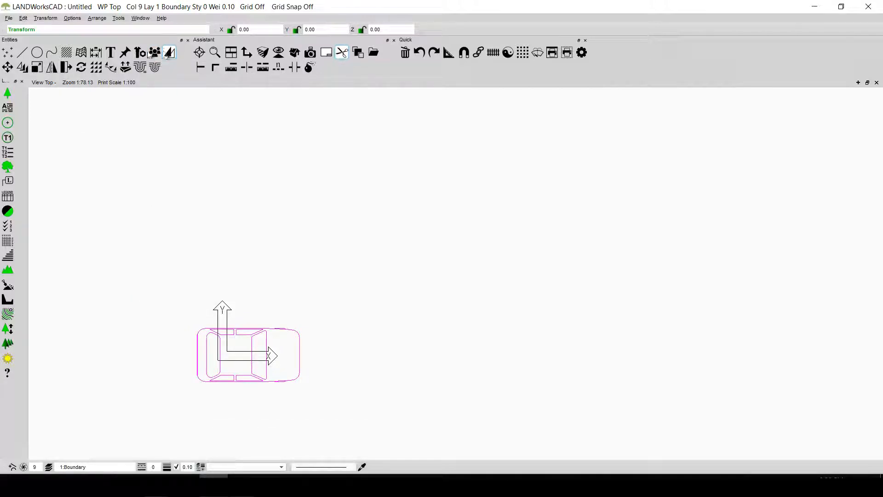
pyautogui.click(22, 67)
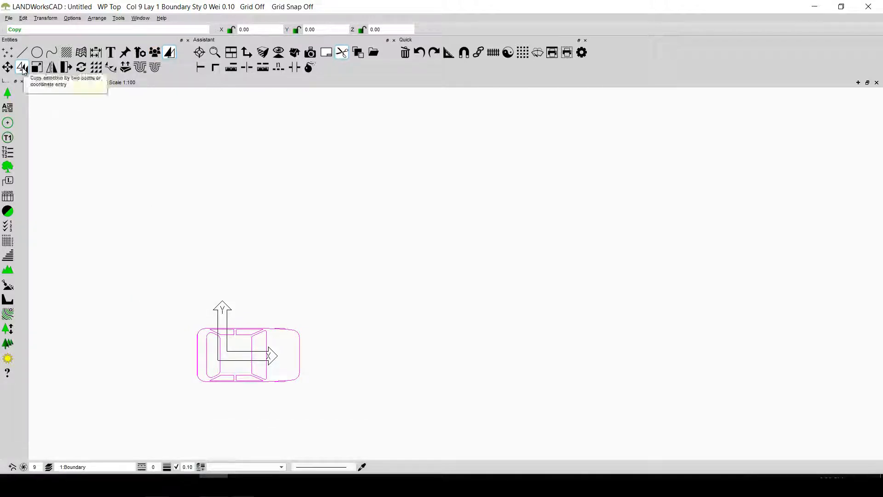
pyautogui.click(22, 67)
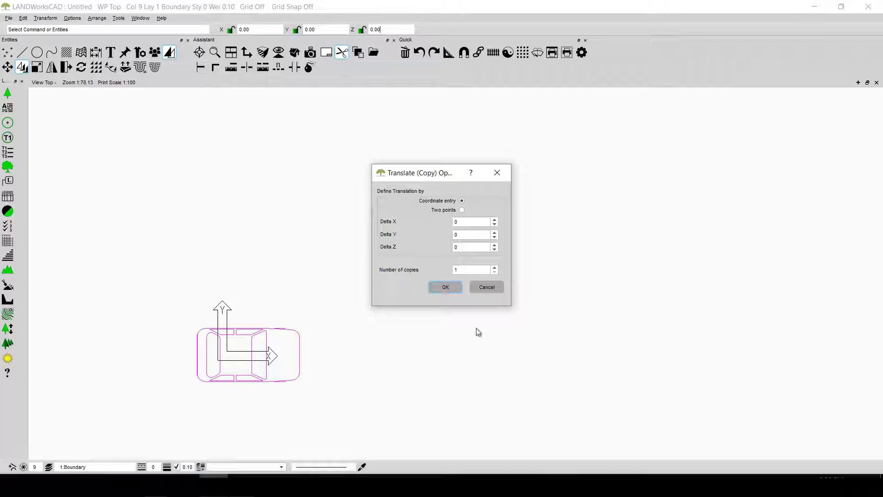
pyautogui.click(462, 210)
pyautogui.click(440, 289)
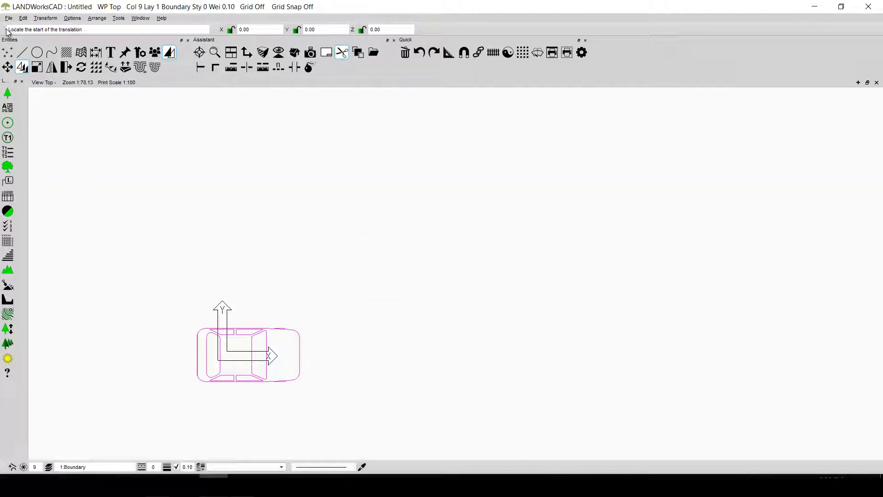
# - Place four copies from the car's rear window point, three stacked above the original and one below, and end the copying
pyautogui.click(208, 355)
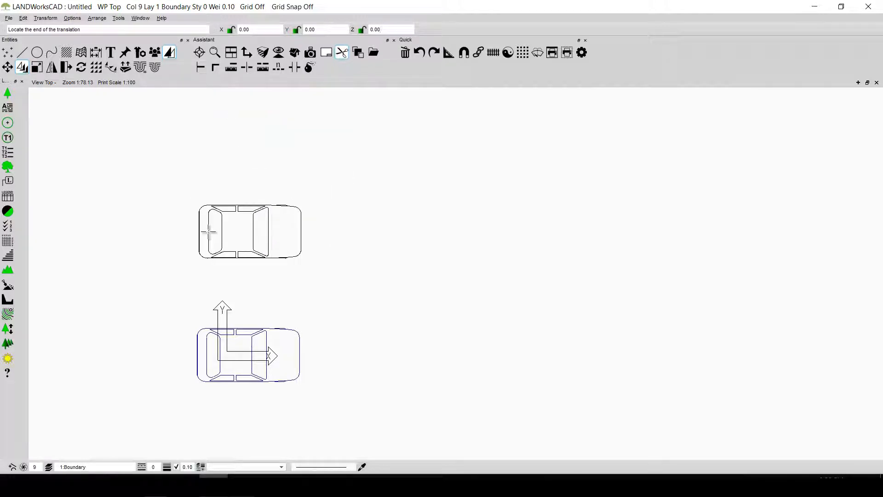
pyautogui.click(209, 231)
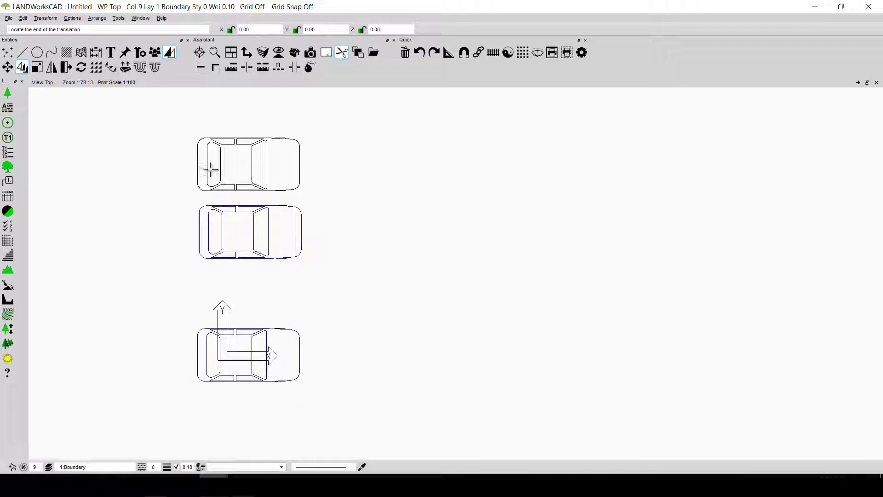
pyautogui.click(208, 164)
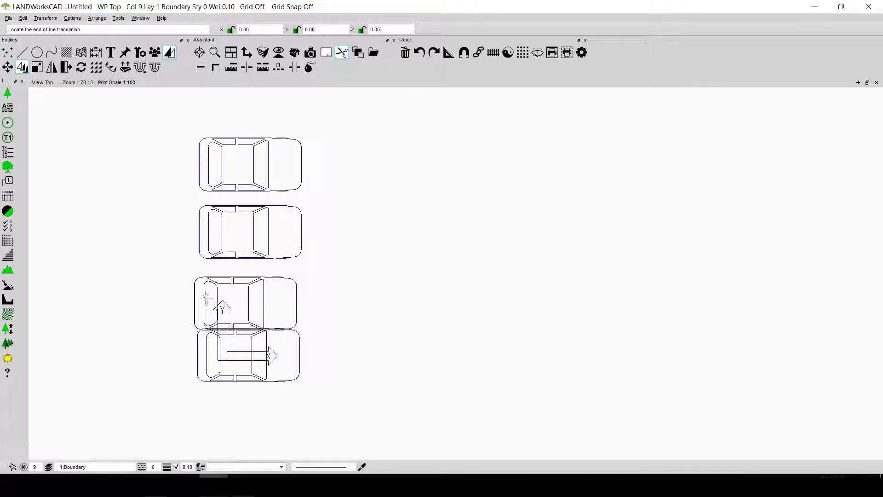
pyautogui.click(210, 294)
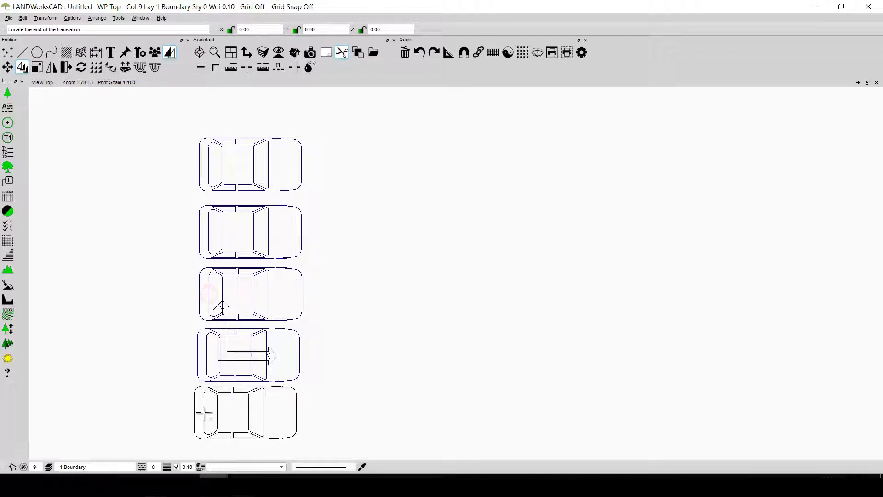
pyautogui.click(208, 419)
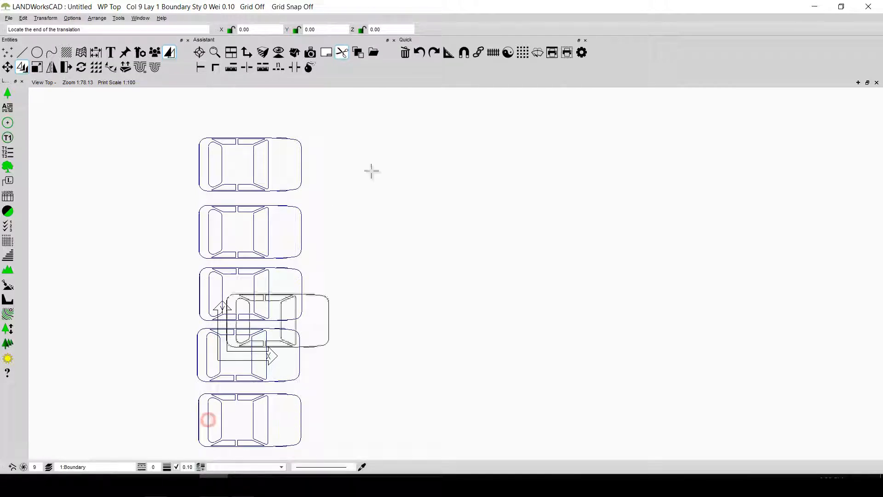
pyautogui.press('Escape')
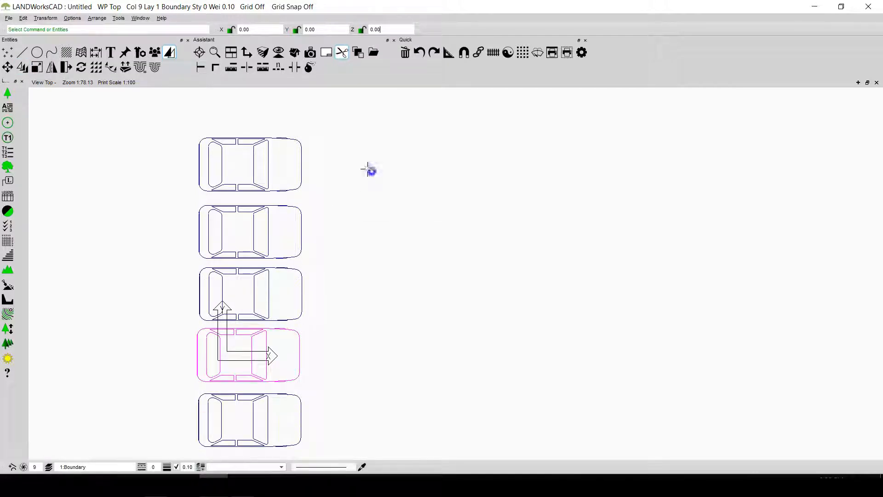
# - Undo the four two-point copies, leaving only the selected original car
pyautogui.click(23, 68)
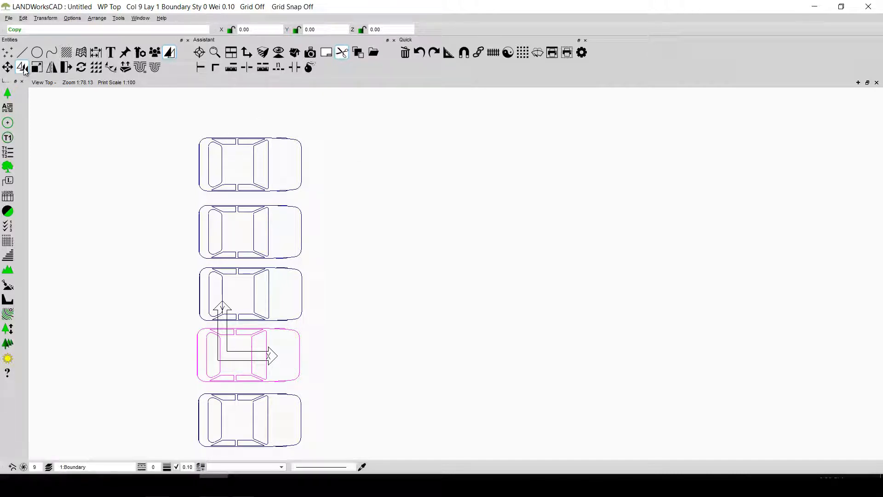
pyautogui.hotkey('ctrl', 'z')
pyautogui.hotkey('ctrl', 'z')
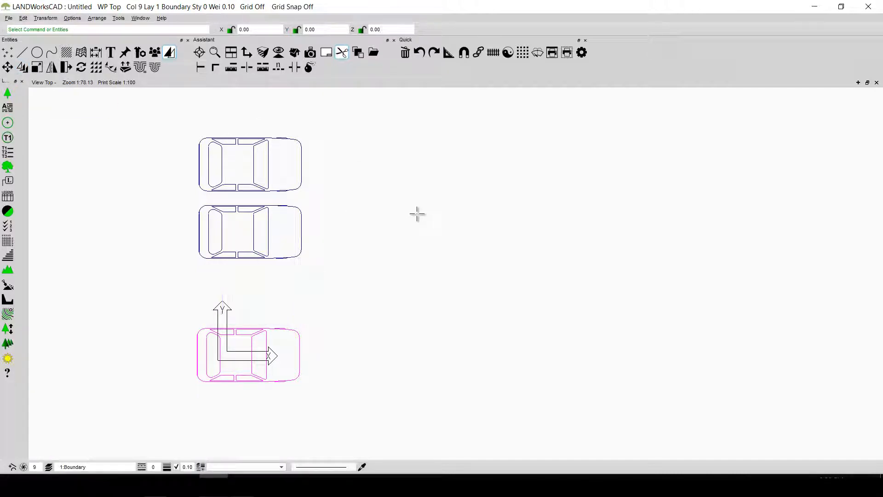
pyautogui.hotkey('ctrl', 'z')
pyautogui.hotkey('ctrl', 'z')
# - Copy the selected car by Two points with 4 copies, spacing them downward from its rear window point to just below the car
pyautogui.click(23, 68)
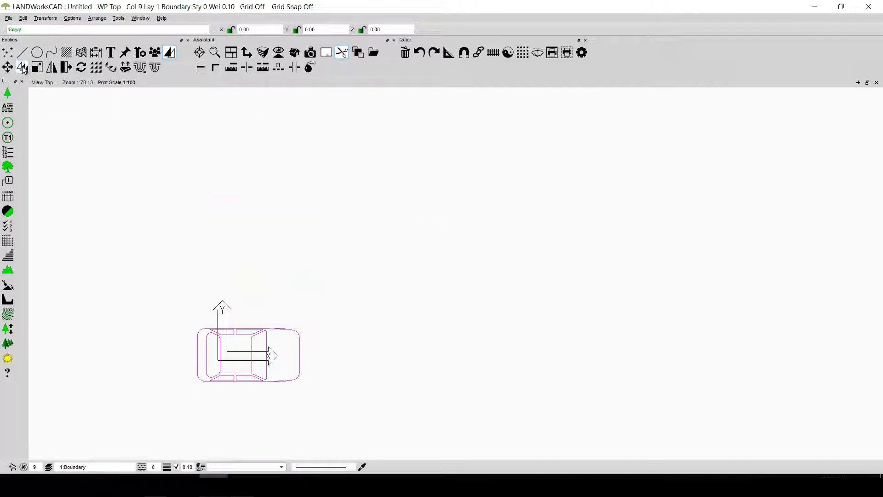
pyautogui.rightClick(23, 69)
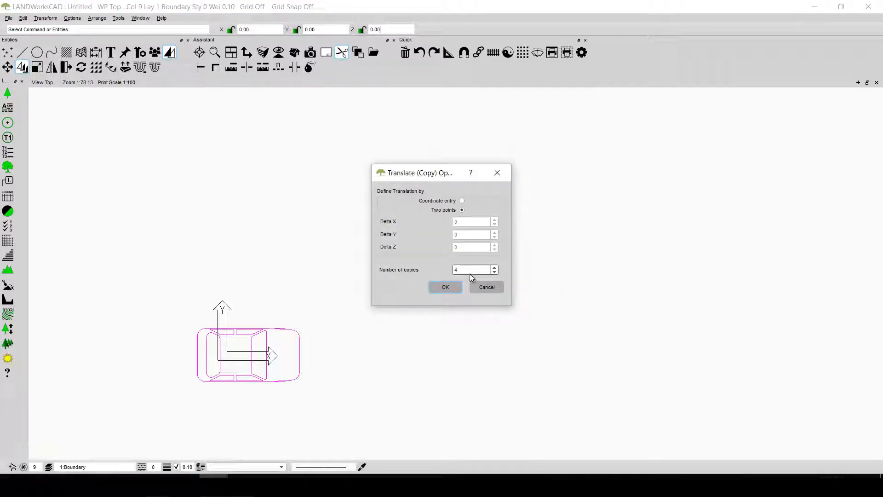
pyautogui.click(445, 286)
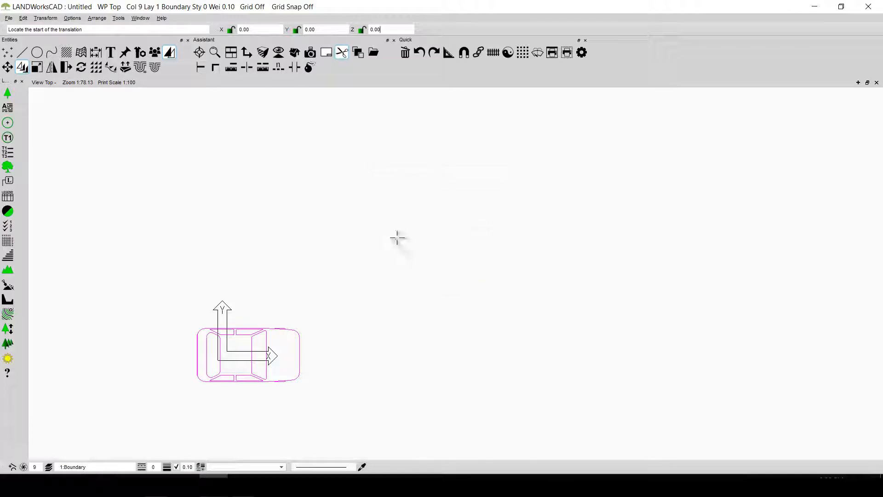
pyautogui.moveTo(267, 388)
pyautogui.mouseDown(button='middle')
pyautogui.moveTo(271, 193)
pyautogui.moveTo(294, 216)
pyautogui.mouseUp(button='middle')
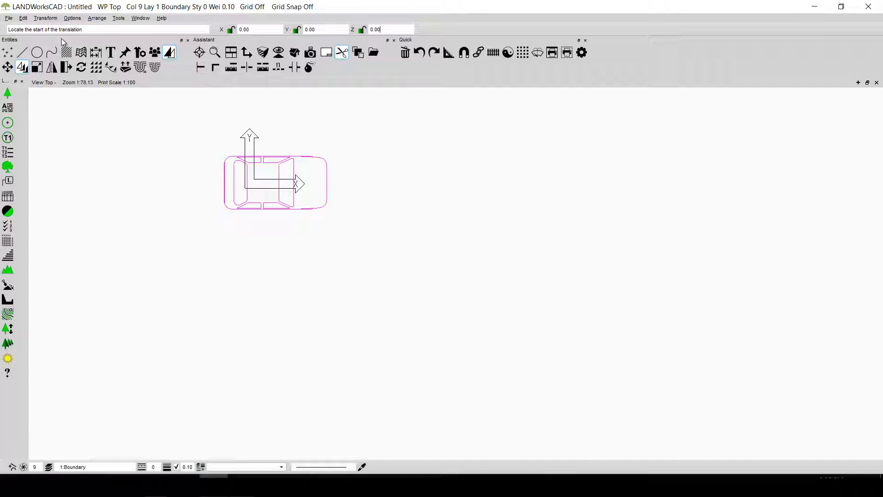
pyautogui.click(233, 182)
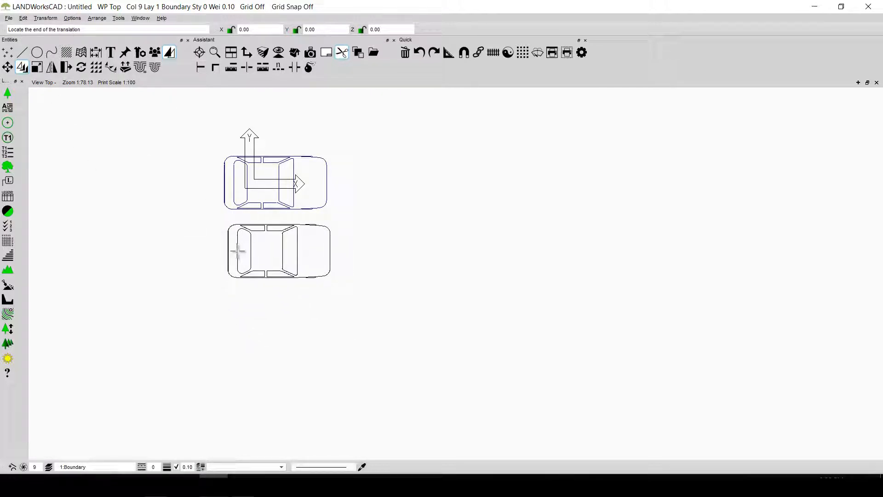
pyautogui.click(235, 251)
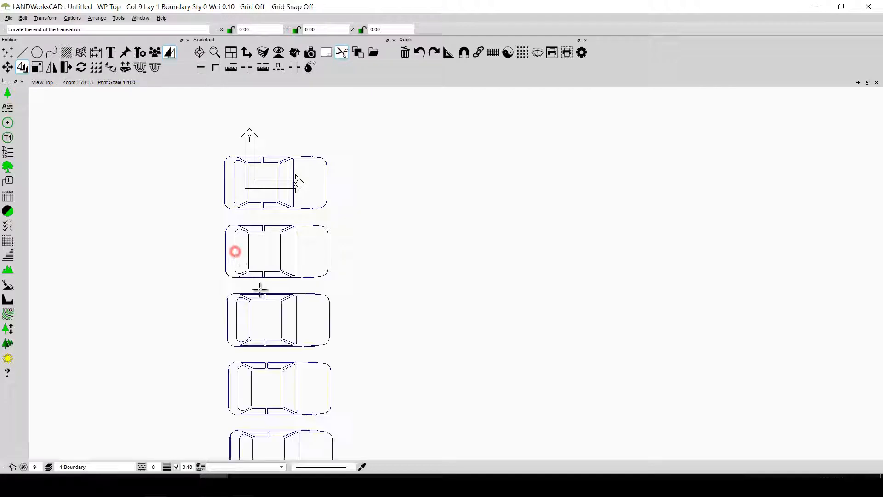
pyautogui.scroll(-3, 404, 252)
pyautogui.moveTo(414, 135); pyautogui.dragTo(433, 243, button='middle')
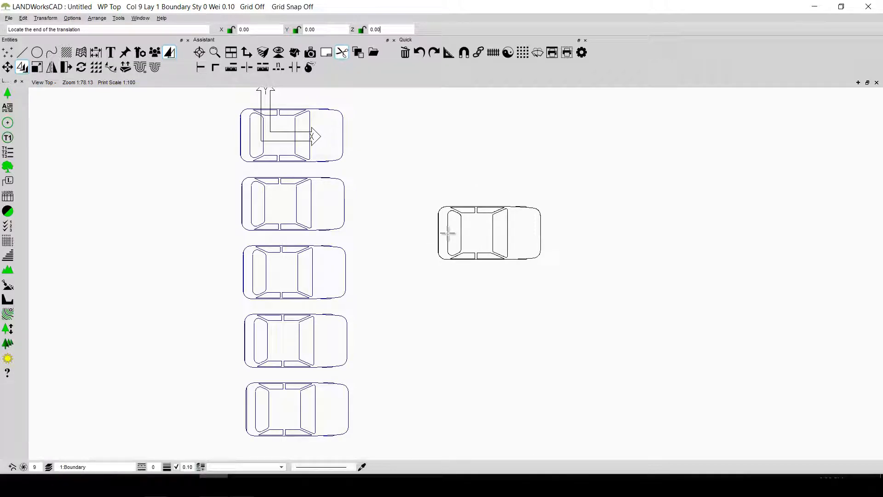
pyautogui.press('Escape')
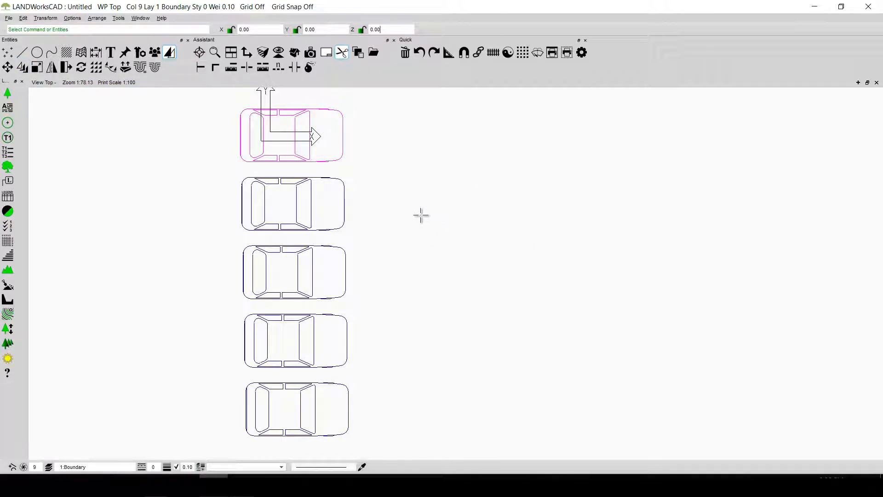